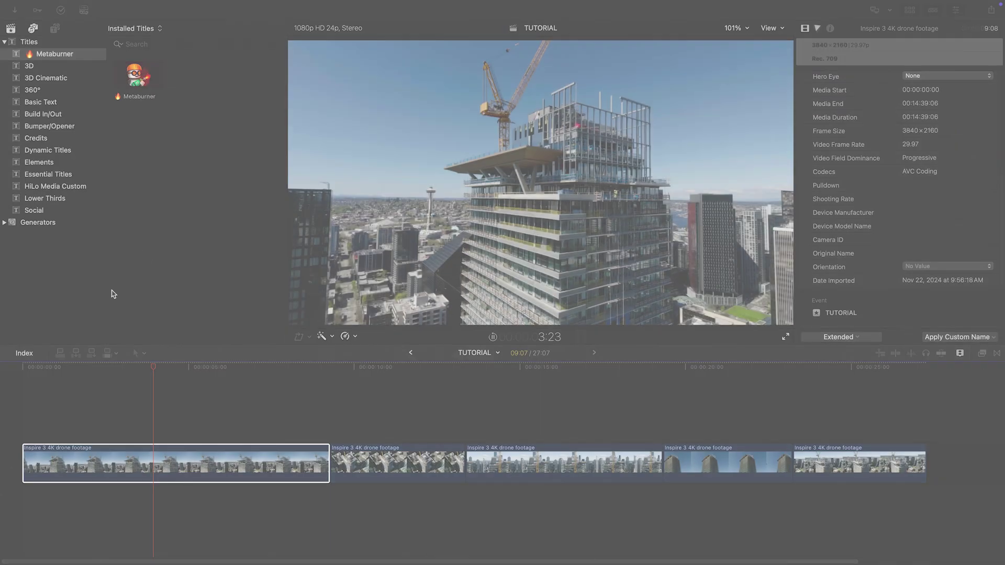
# Step: Play the drone timeline, then load the Seattle Drone Footage project into Metaburner's Drop Project Here zone
pyautogui.press('space')
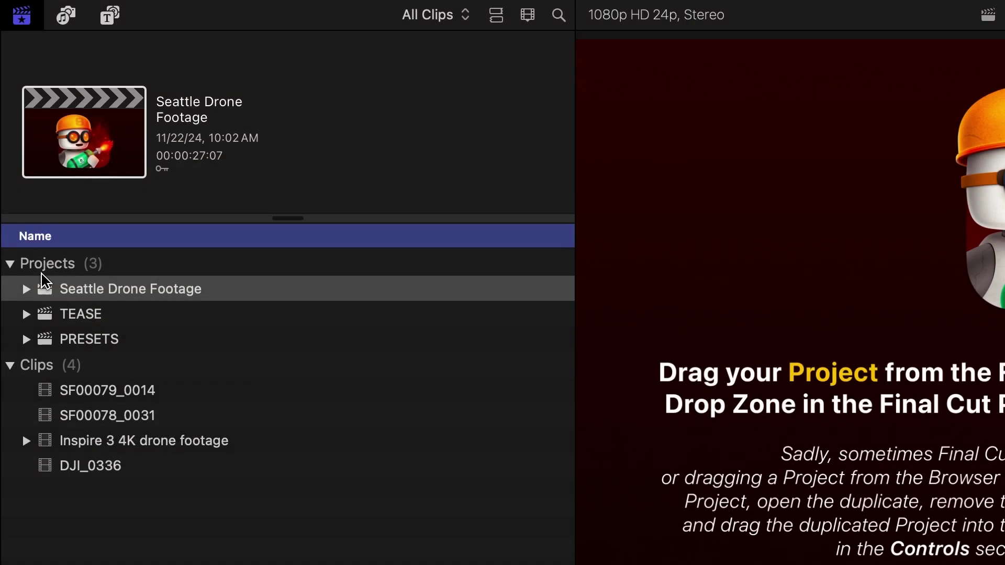
pyautogui.moveTo(101, 296); pyautogui.dragTo(531, 156)
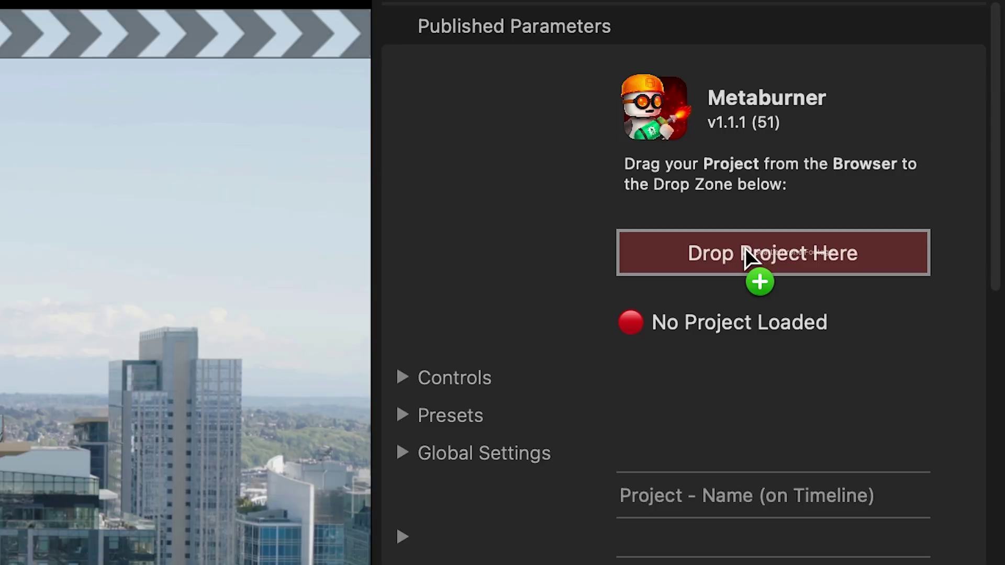
pyautogui.moveTo(745, 248); pyautogui.dragTo(747, 253)
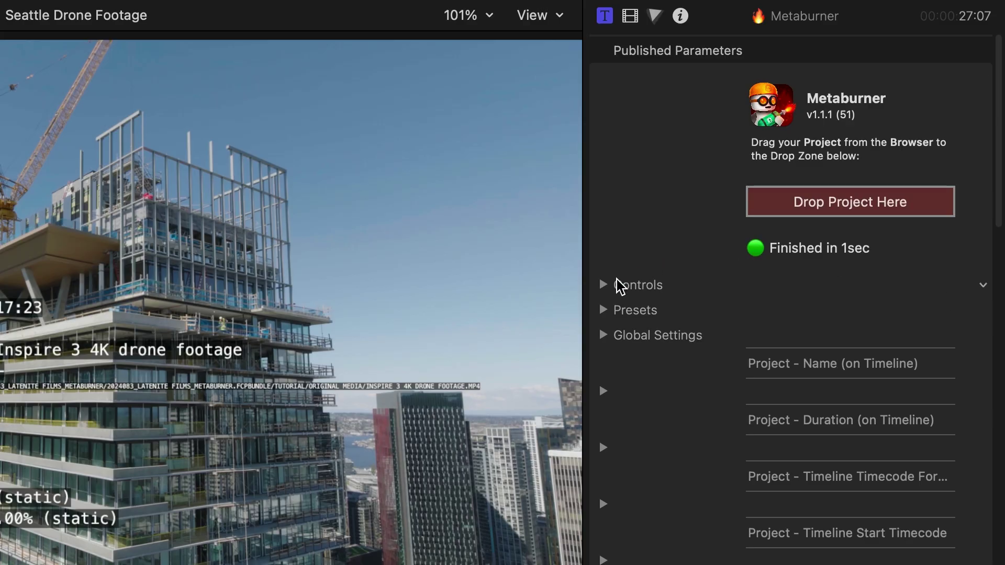
pyautogui.click(604, 285)
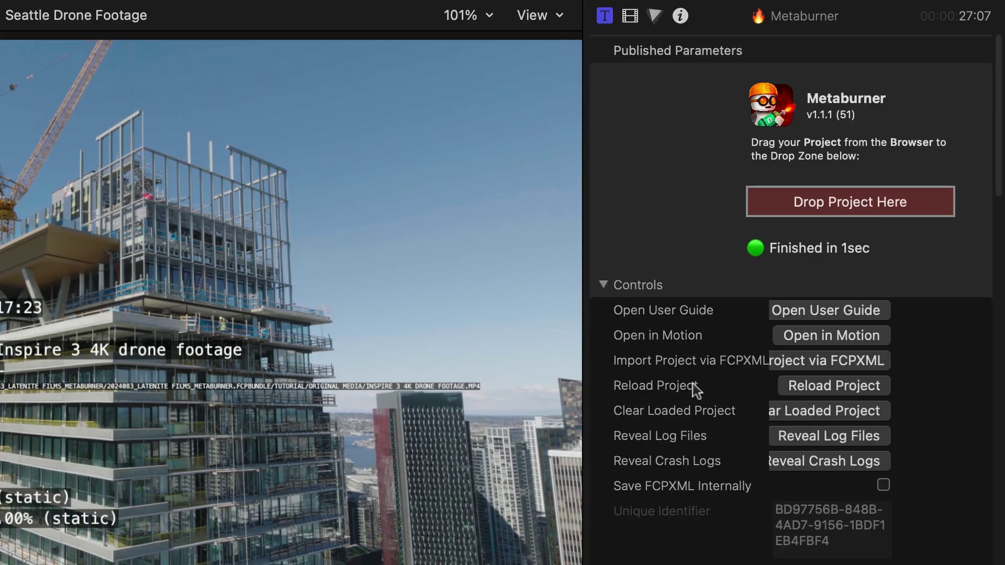
pyautogui.click(877, 314)
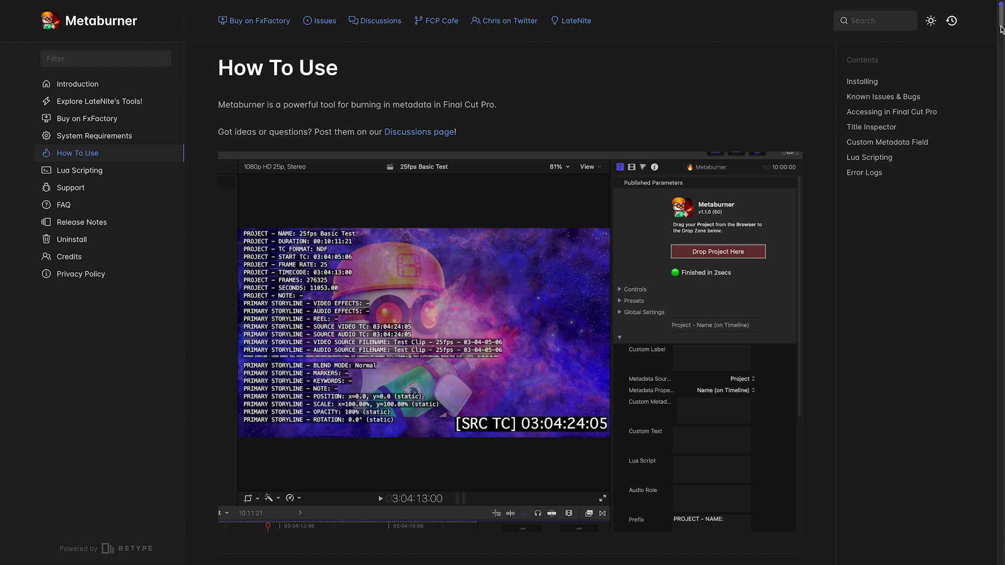
pyautogui.scroll(-5, 1002, 41)
pyautogui.scroll(-3, 1002, 41)
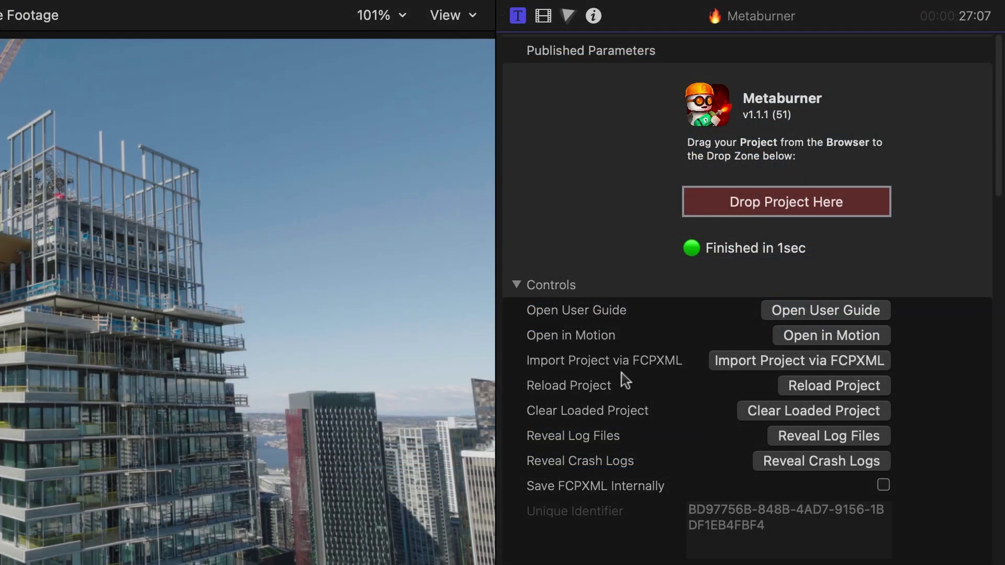
# Step: Save the current Metaburner settings as user preset 'Metadata Vitals' and dismiss the confirmation
pyautogui.click(517, 286)
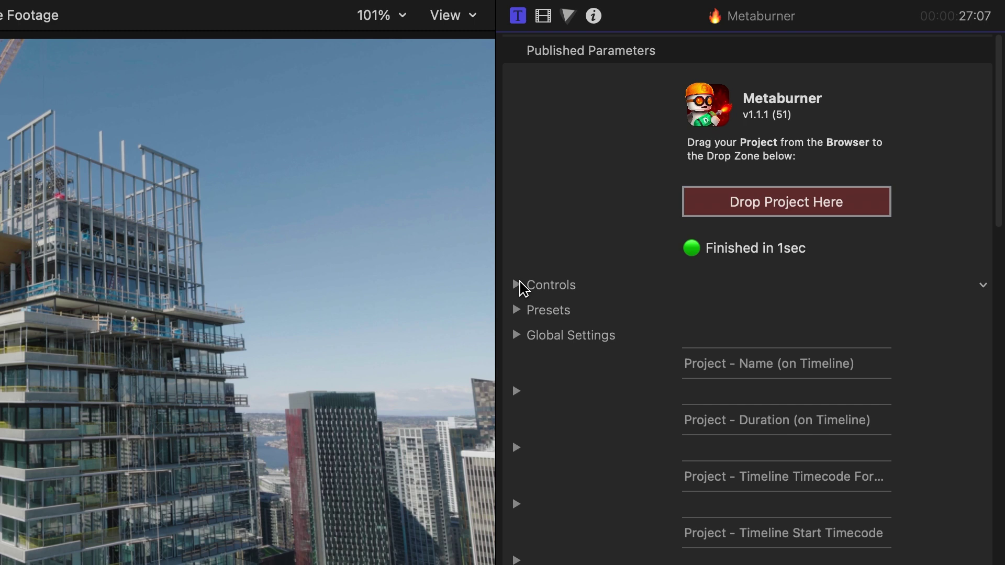
pyautogui.click(518, 309)
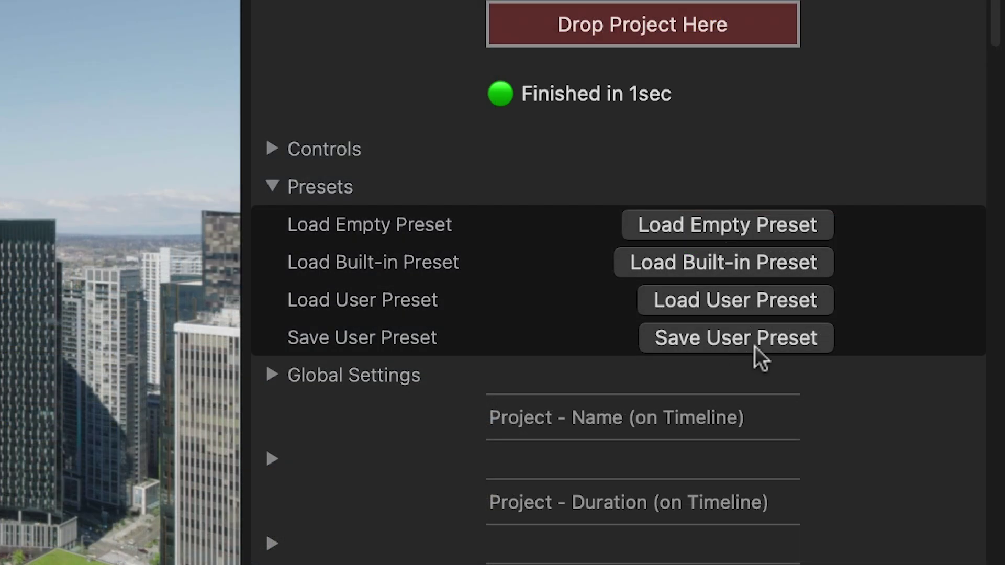
pyautogui.click(757, 345)
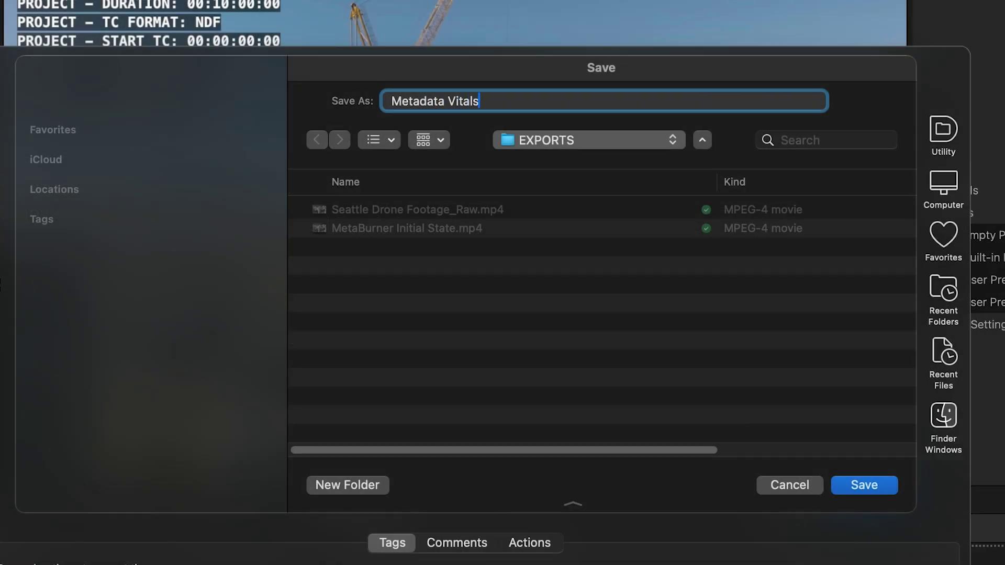
pyautogui.press('Return')
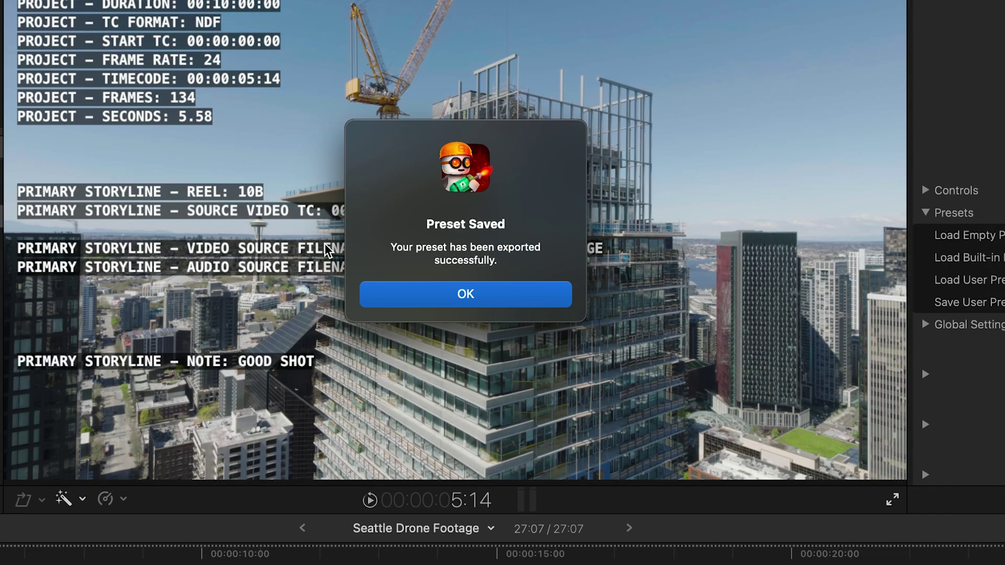
pyautogui.click(477, 292)
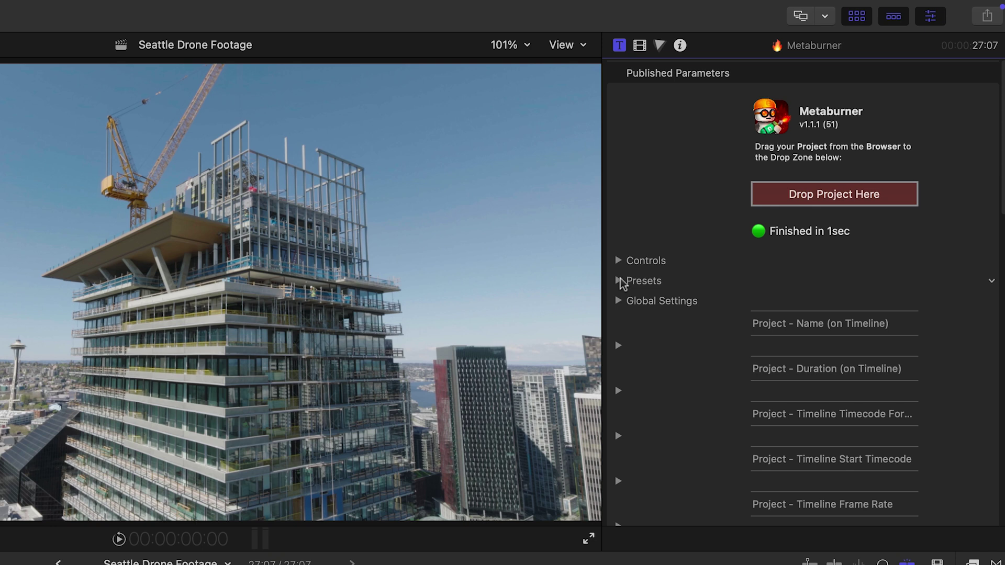
# Step: In Global Settings, set the Metaburner font style to Bold after briefly trying Italic
pyautogui.click(618, 300)
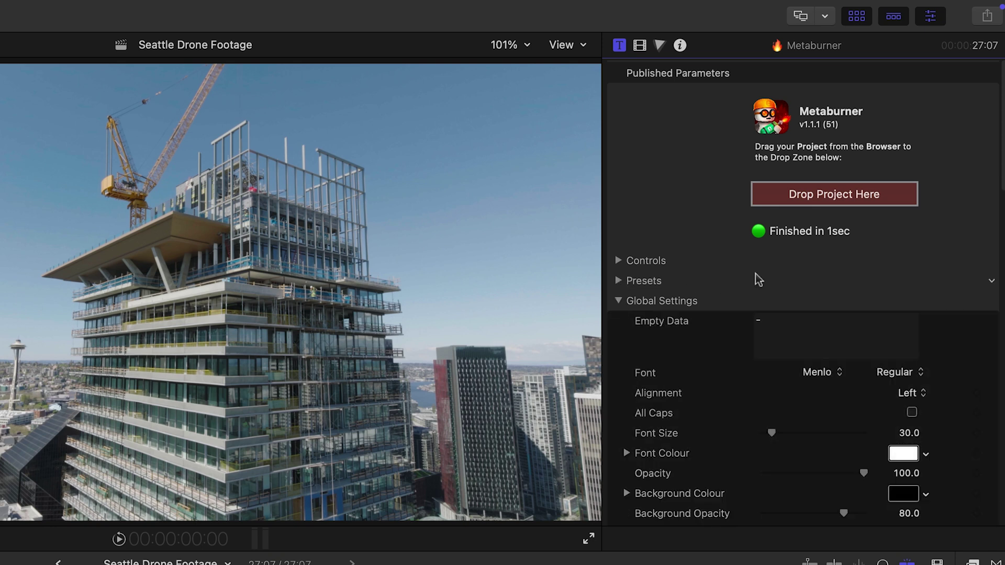
pyautogui.scroll(-5, 931, 223)
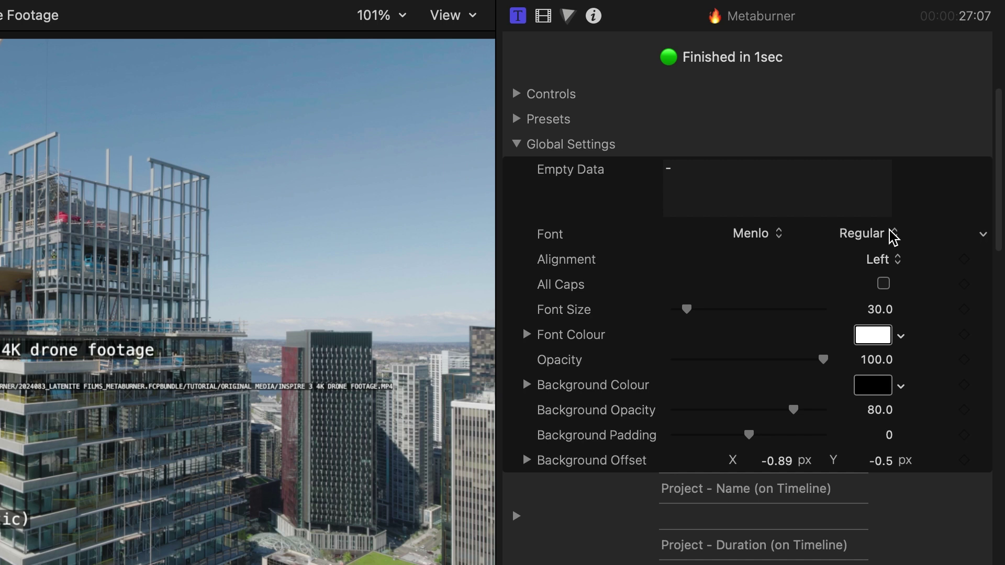
pyautogui.click(893, 234)
pyautogui.click(892, 262)
pyautogui.click(899, 284)
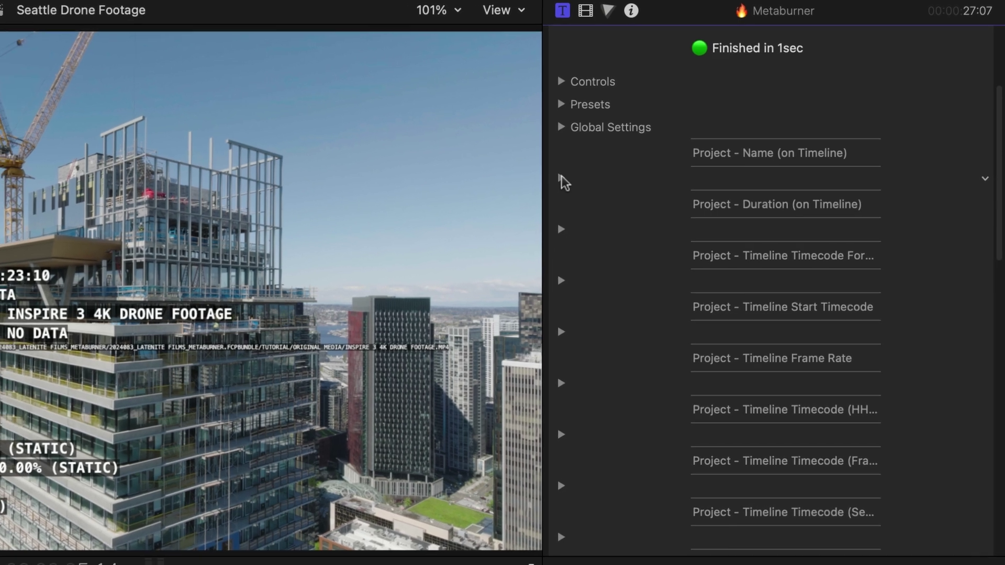
# Step: Expand the Project - Name layer, keep Project as its metadata source, and list its property options
pyautogui.click(562, 178)
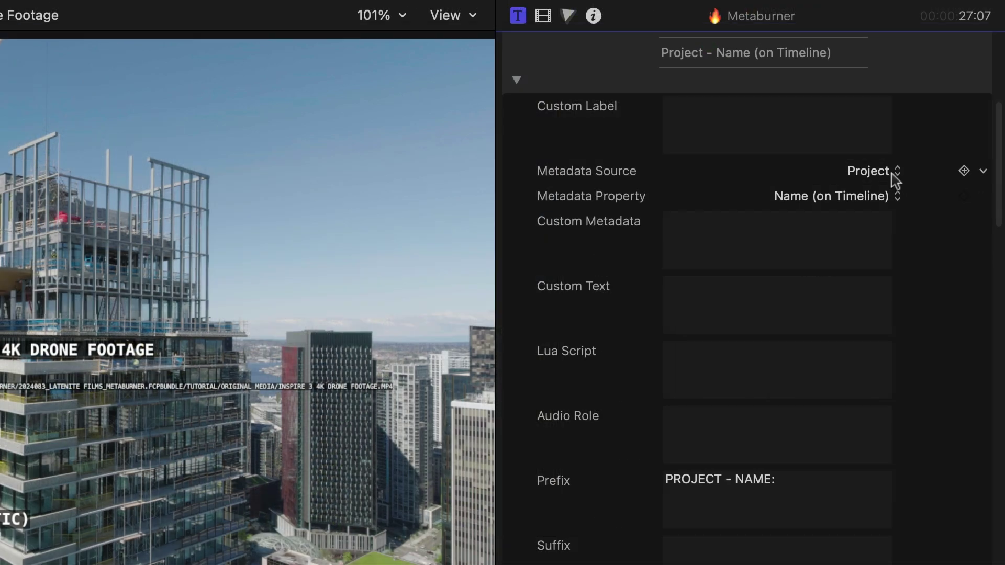
pyautogui.click(894, 173)
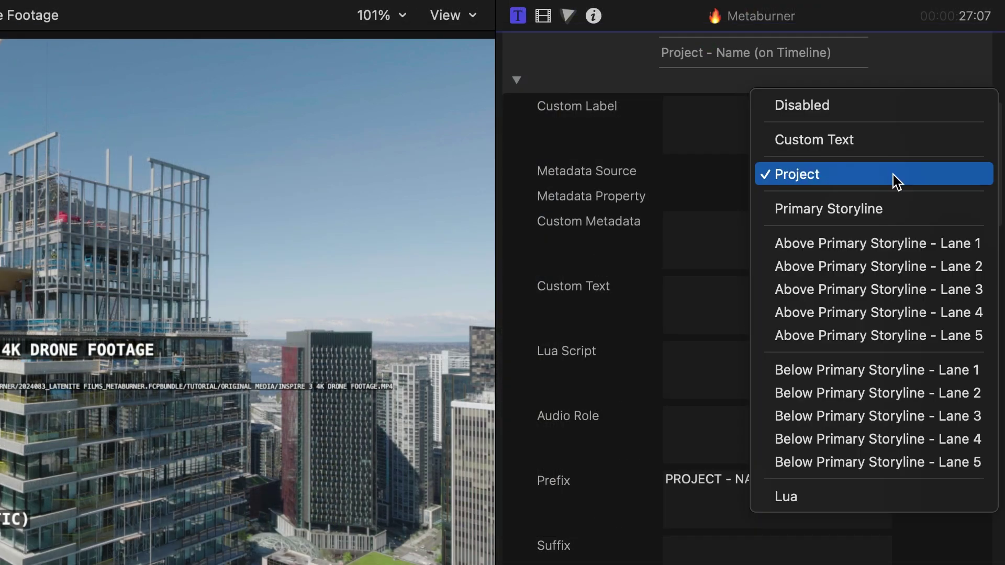
pyautogui.click(930, 172)
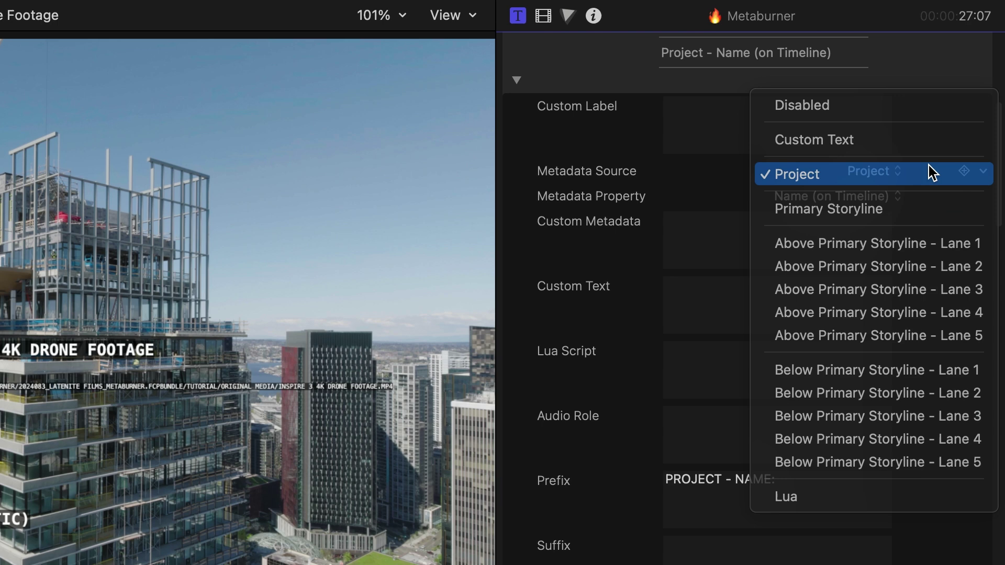
pyautogui.click(882, 198)
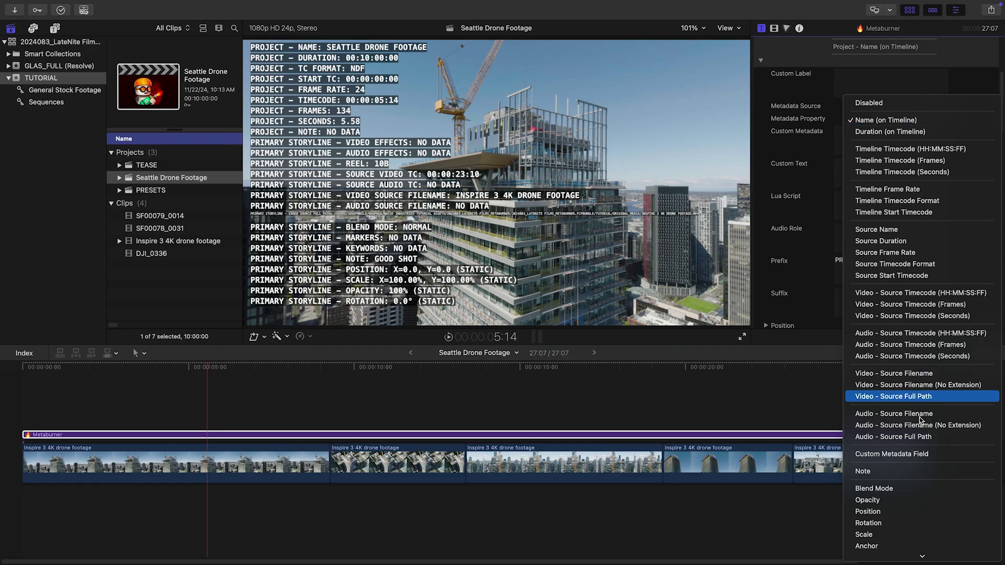
# Step: Keep Name (on Timeline) as the property and raise the project-name font size to 48
pyautogui.click(962, 124)
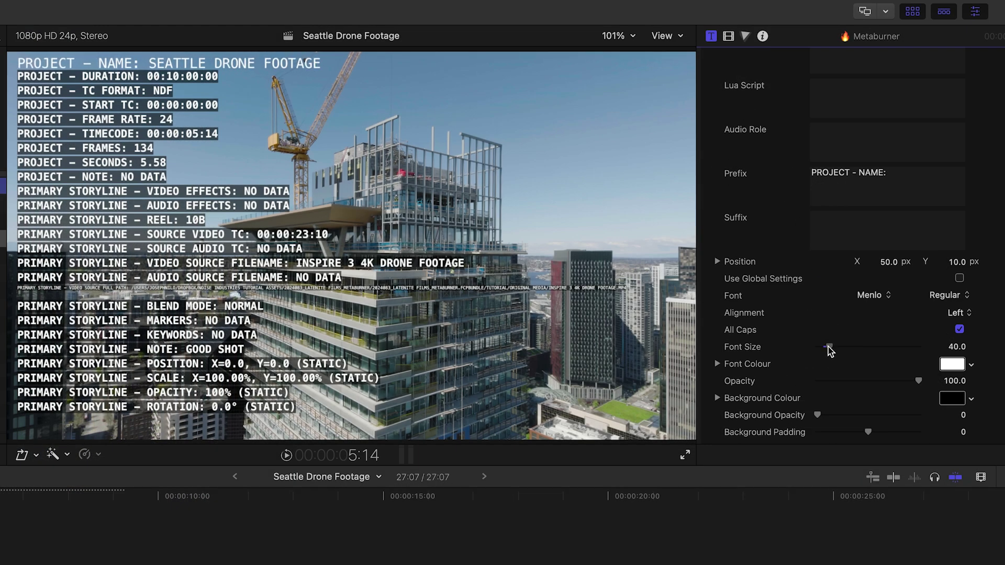
pyautogui.moveTo(829, 348); pyautogui.dragTo(831, 349)
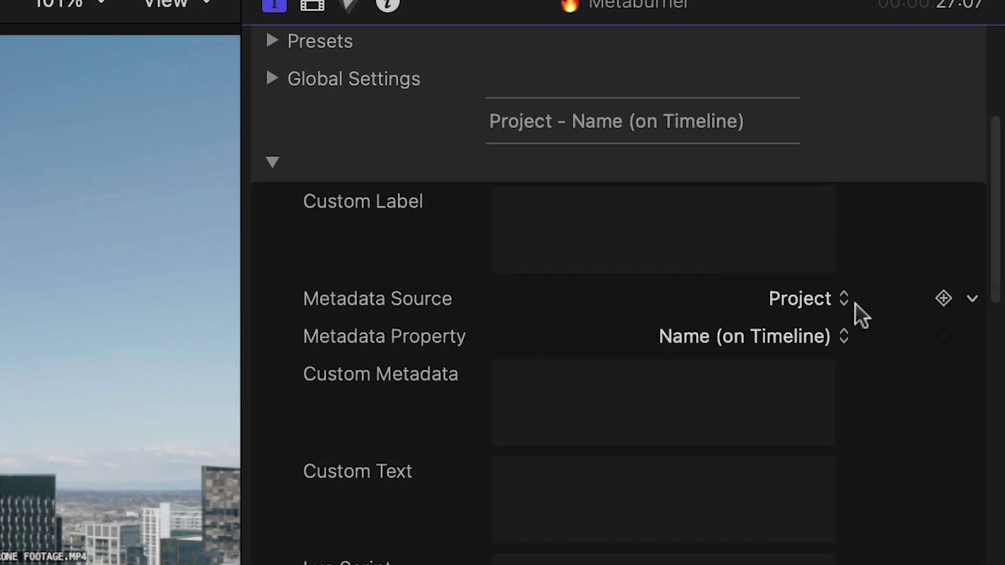
pyautogui.click(855, 303)
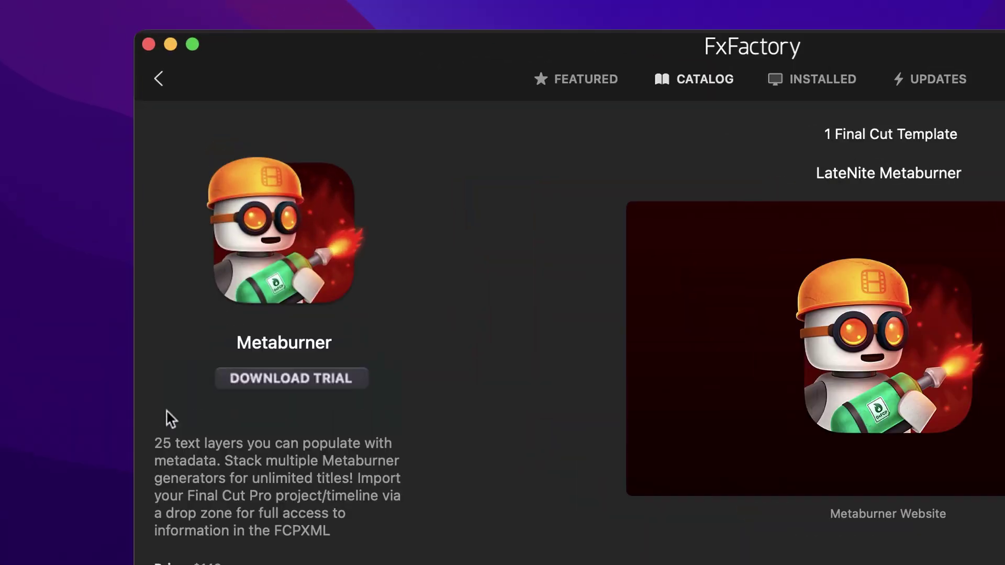
# Step: Download and install the Metaburner trial from the FxFactory catalog page
pyautogui.click(356, 379)
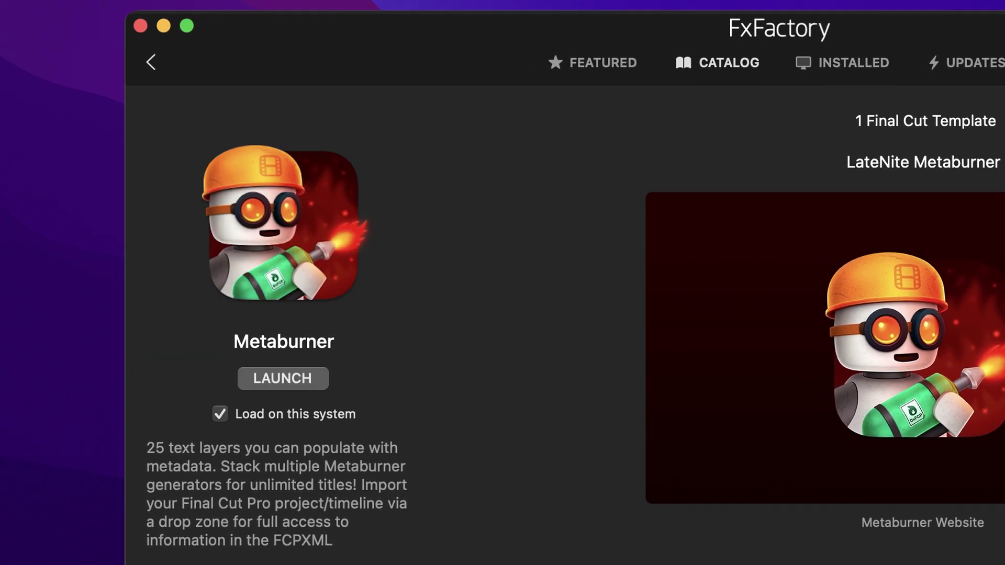